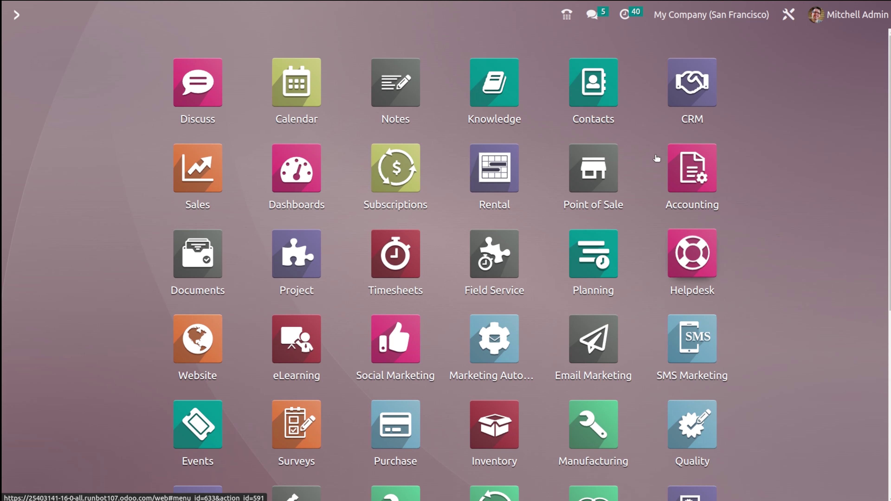
Go to the Accounting app's Configuration > Settings page.
click(688, 187)
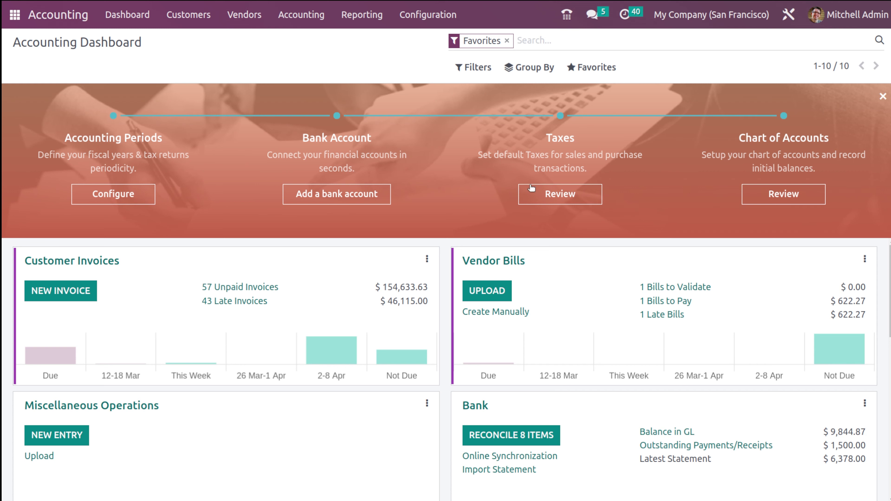
click(430, 25)
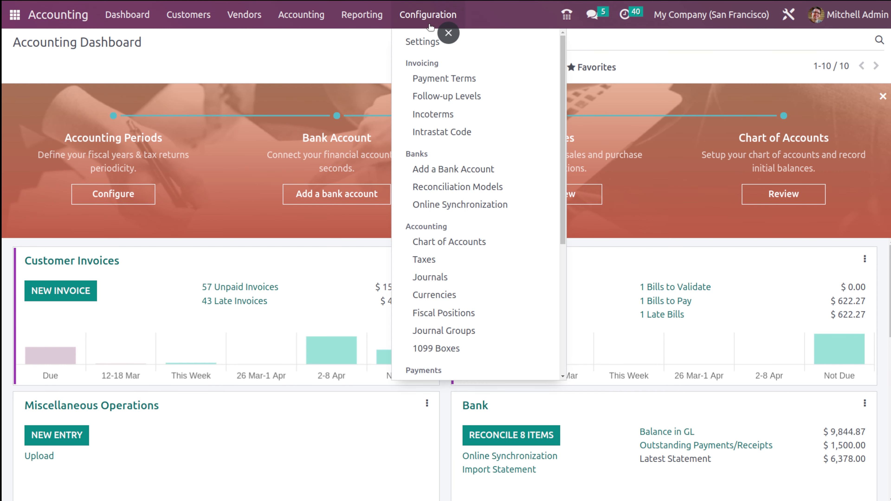
click(399, 43)
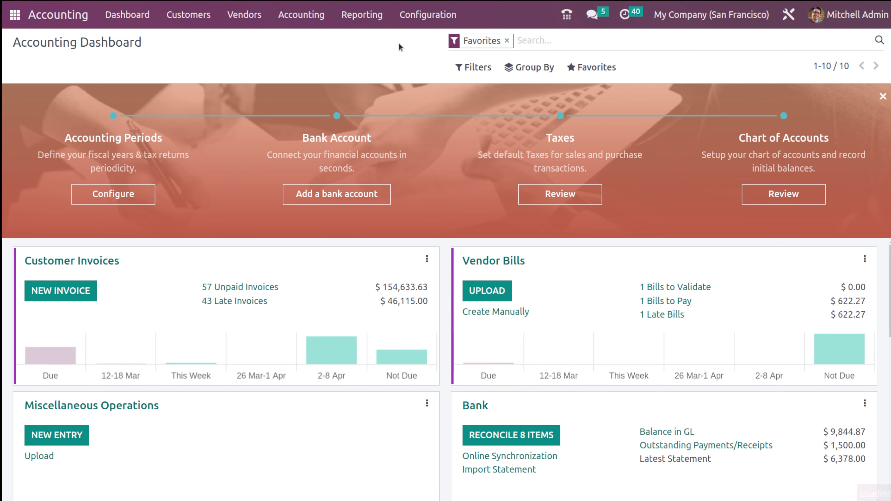
Enable the Fiscal Years option under Fiscal Periods and save the Accounting settings.
scroll(286, 303, down, 10)
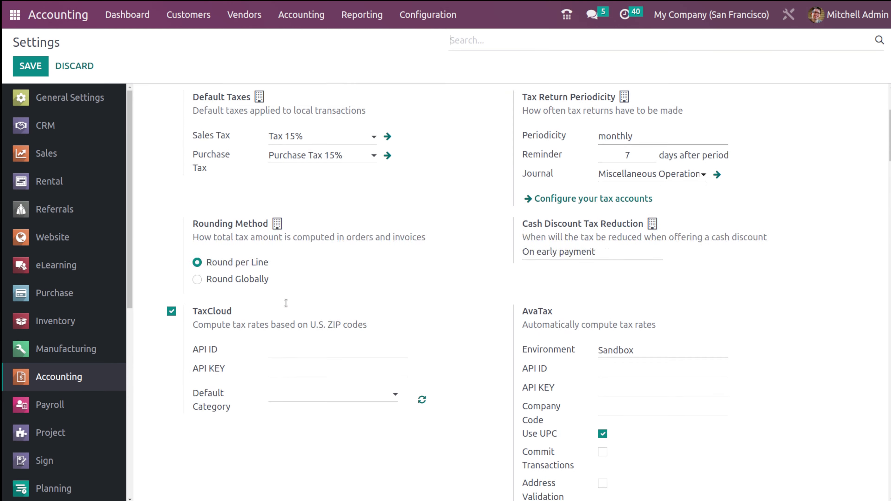
scroll(286, 303, down, 15)
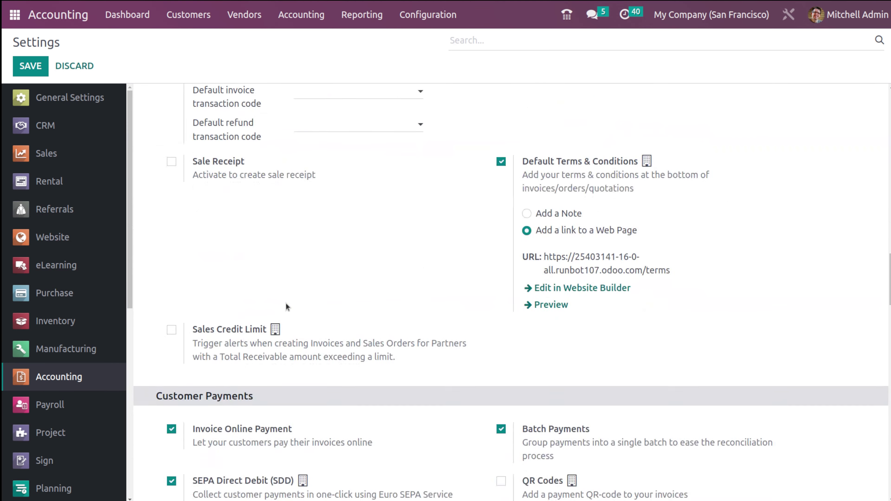
scroll(286, 306, down, 20)
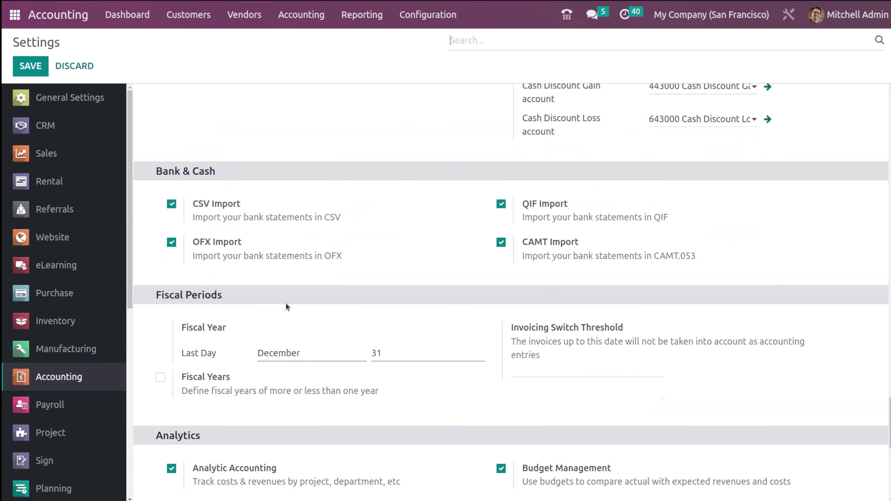
scroll(286, 303, up, 10)
scroll(286, 302, down, 6)
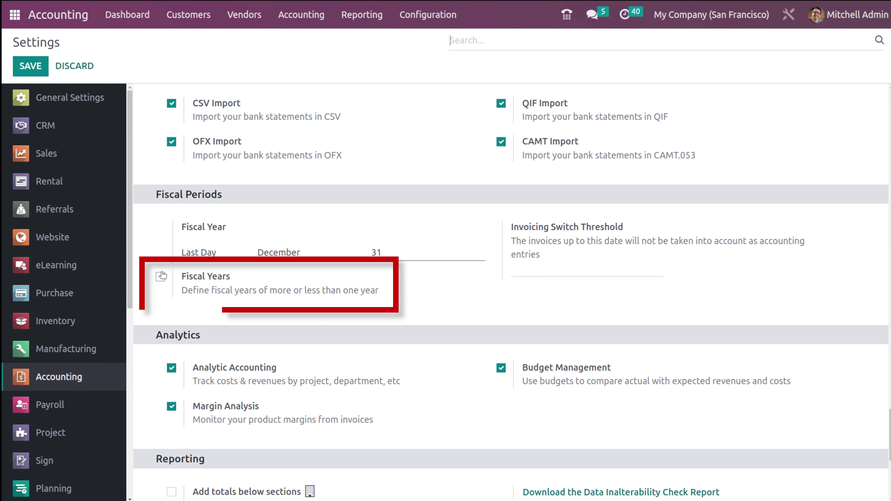
click(161, 277)
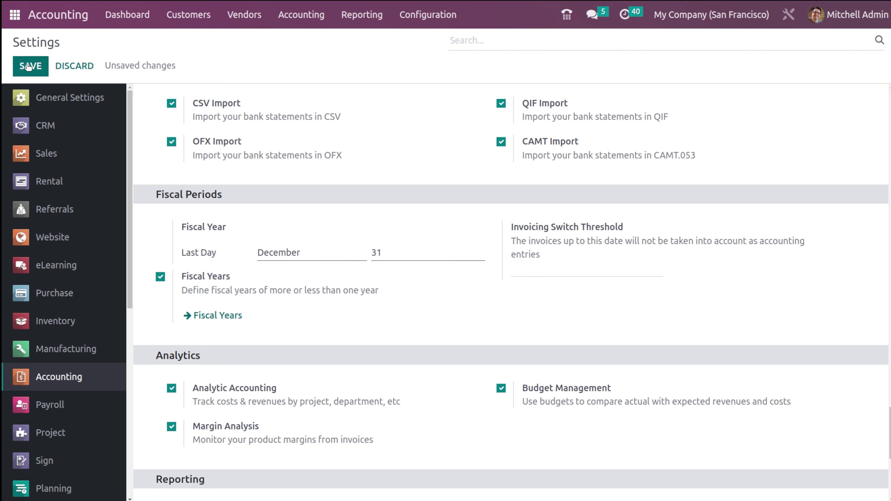
click(34, 66)
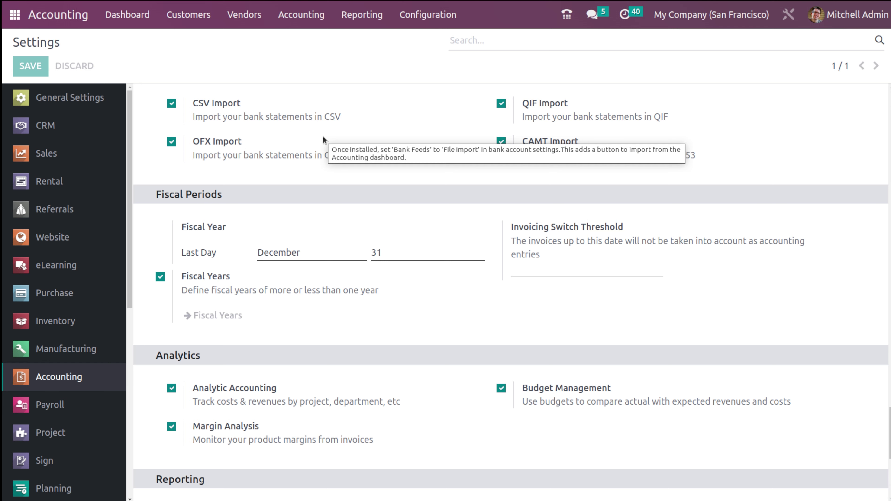
click(429, 17)
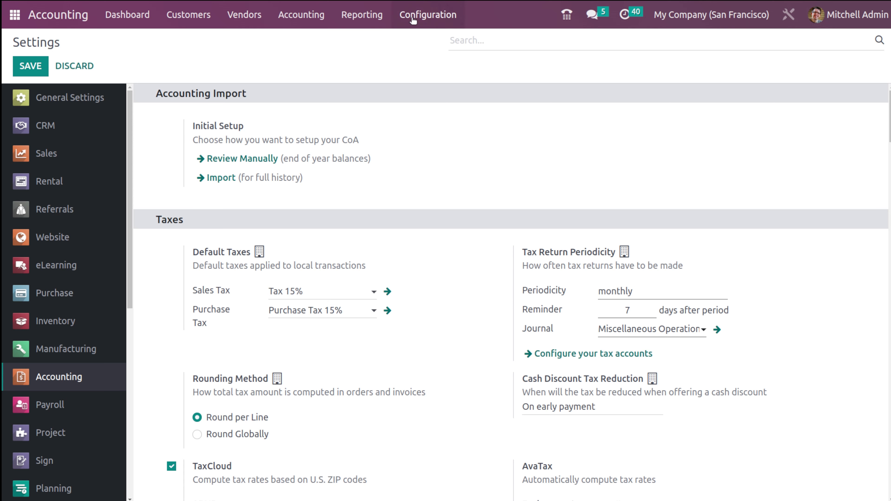
Show the empty Fiscal Years list from the Accounting Configuration menu.
click(421, 15)
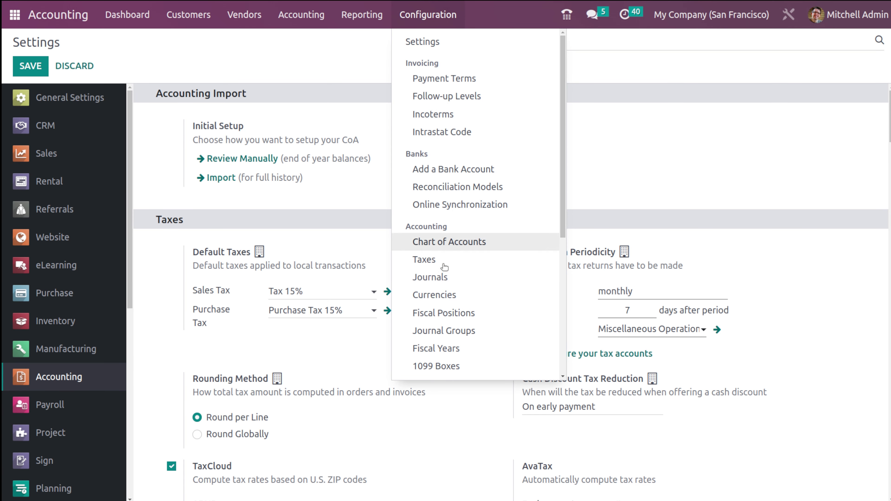
scroll(452, 295, down, 7)
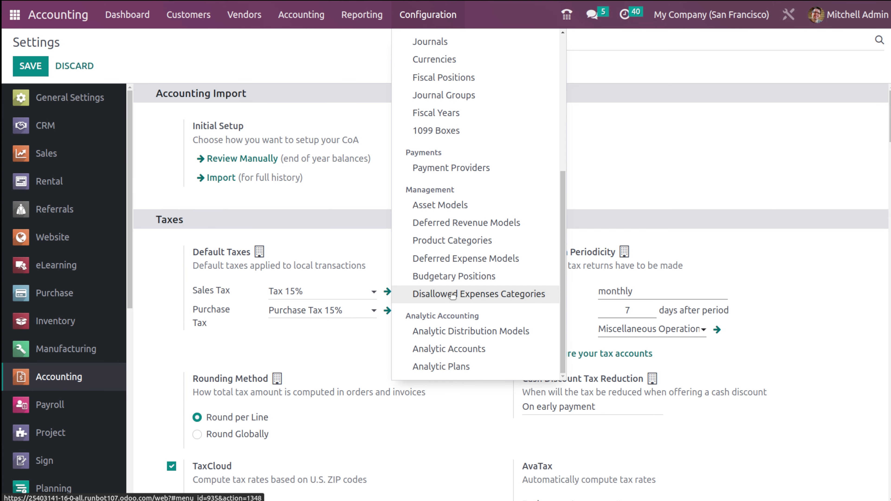
scroll(452, 296, up, 6)
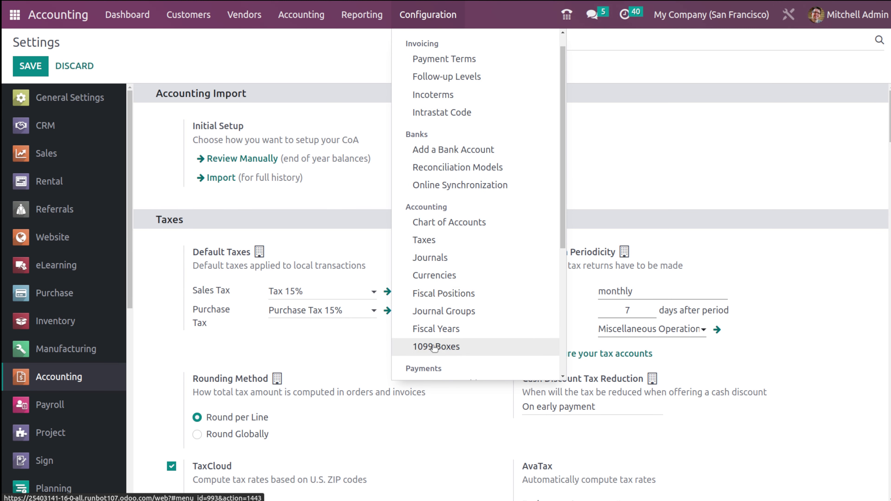
click(435, 329)
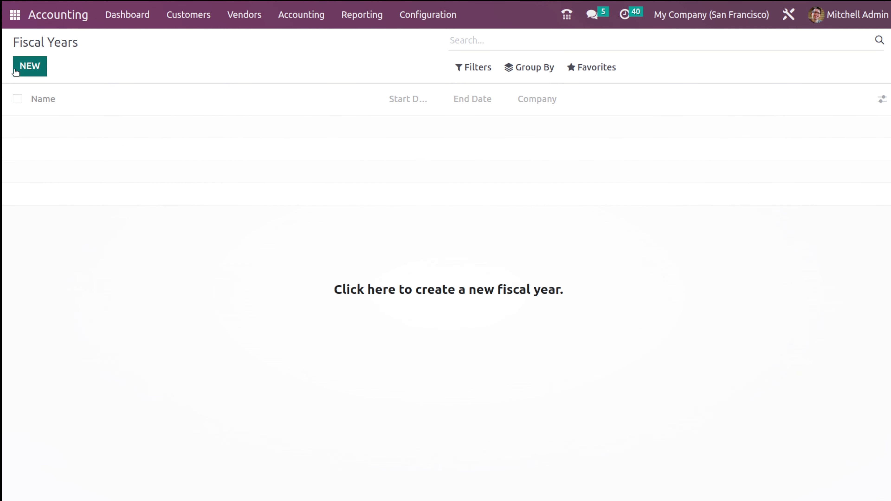
Create a new fiscal year record named 'Fiscal Year 2023'.
click(30, 66)
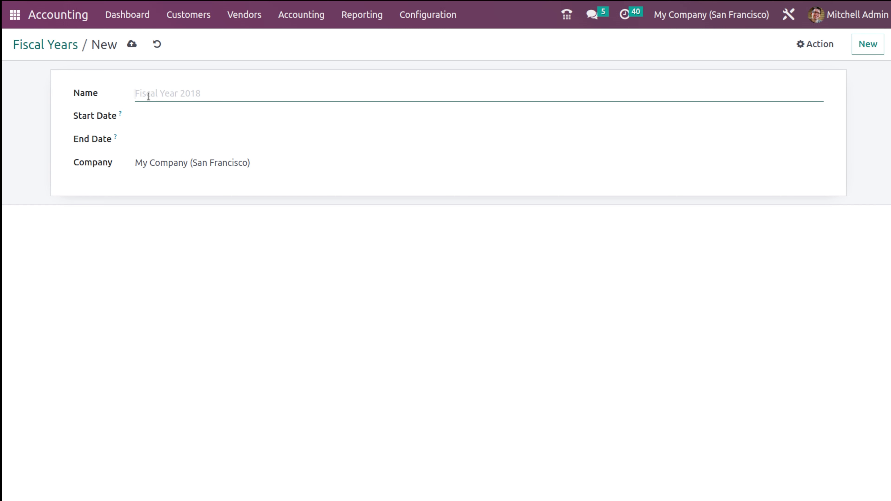
text(f)
key(BackSpace)
text(Fiscal Year 2023)
Set the fiscal year's start date to 01/01/2023.
click(161, 114)
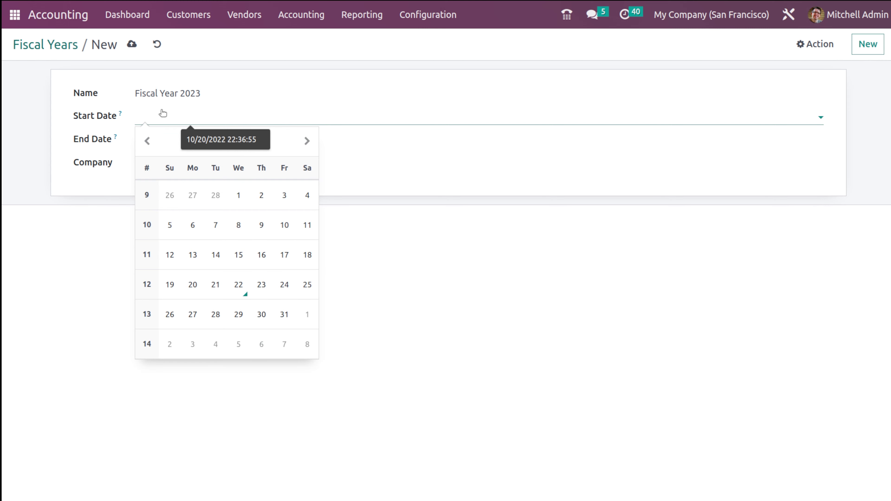
click(147, 141)
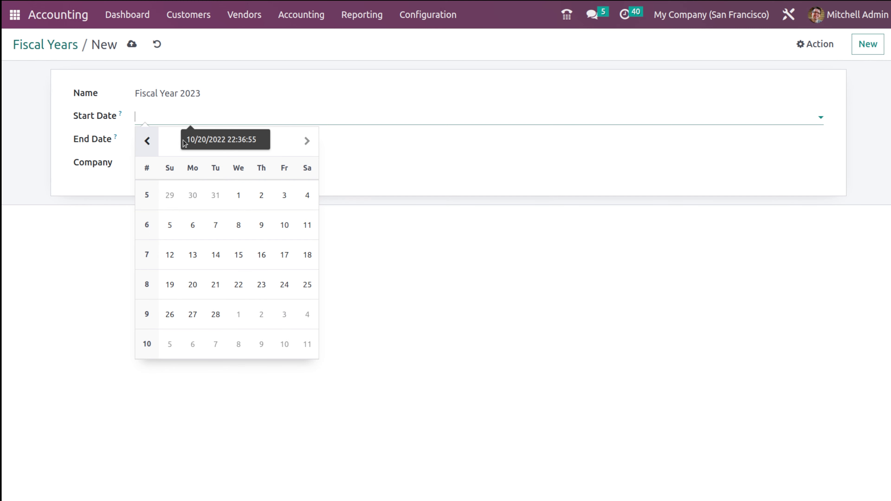
click(406, 236)
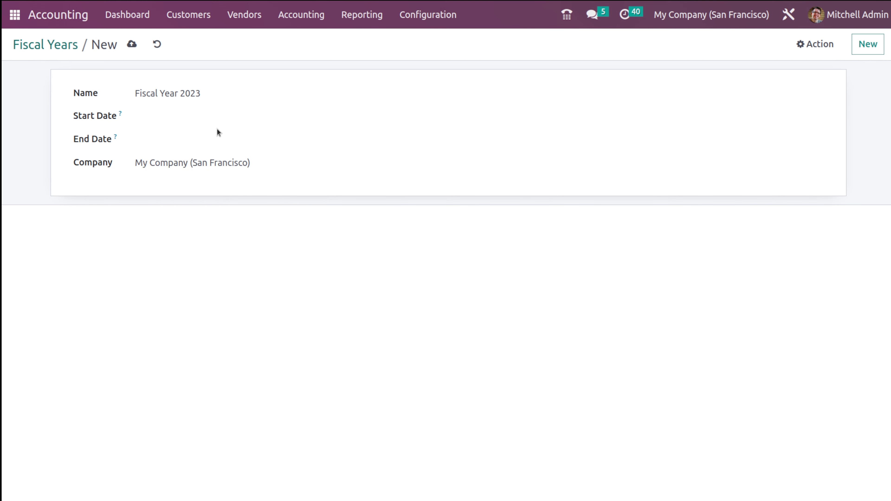
click(270, 120)
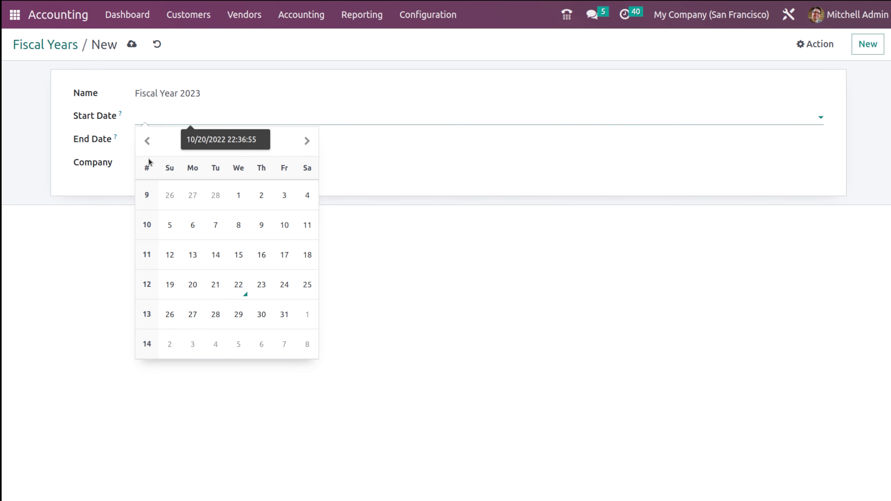
click(148, 150)
click(147, 150)
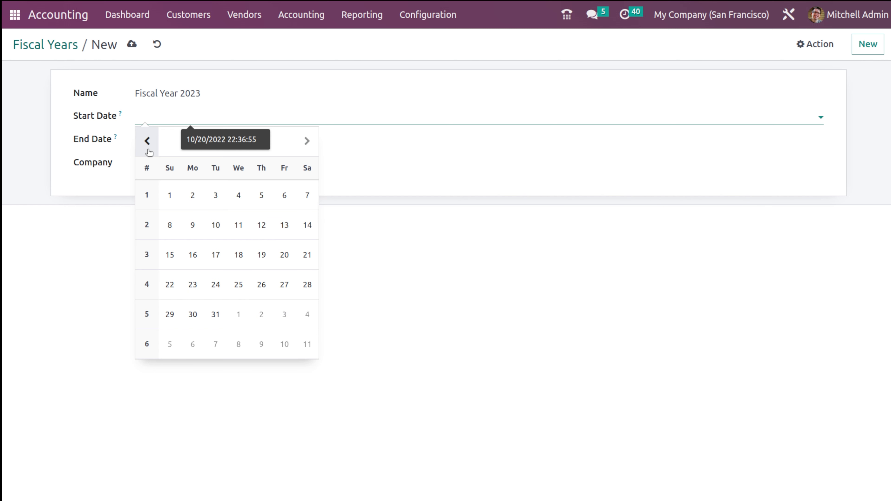
click(148, 150)
click(147, 150)
click(222, 200)
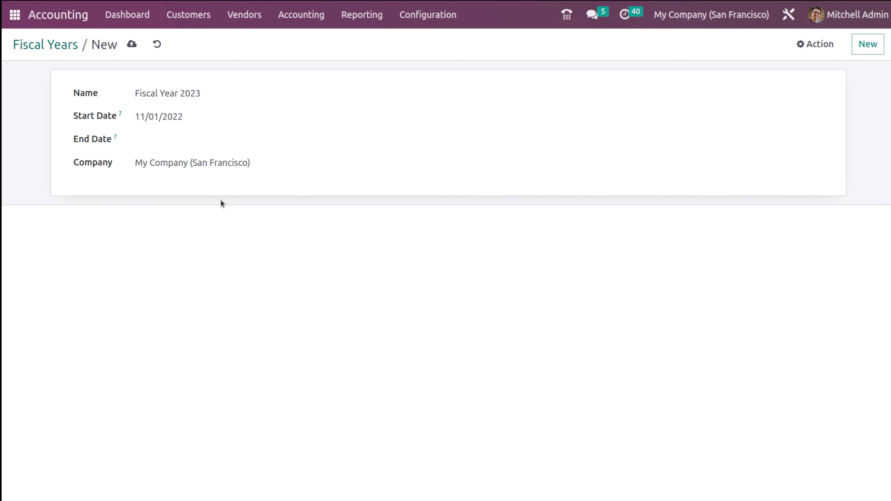
click(147, 121)
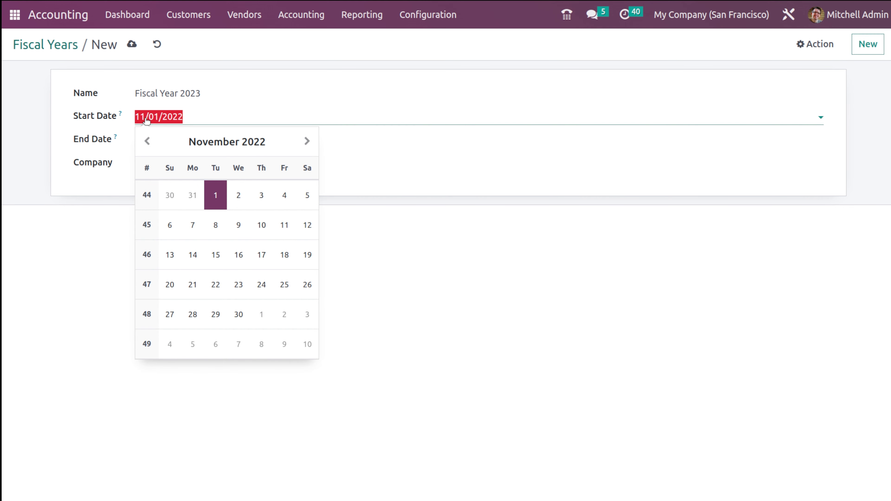
click(309, 140)
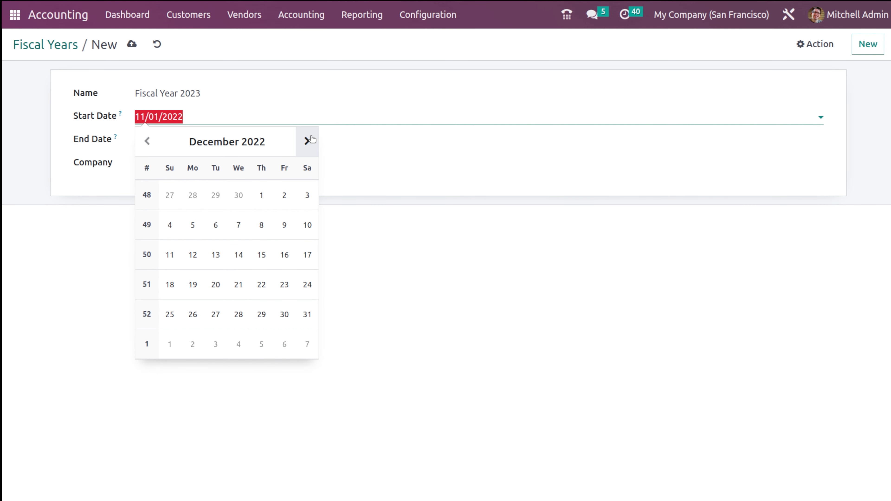
click(307, 141)
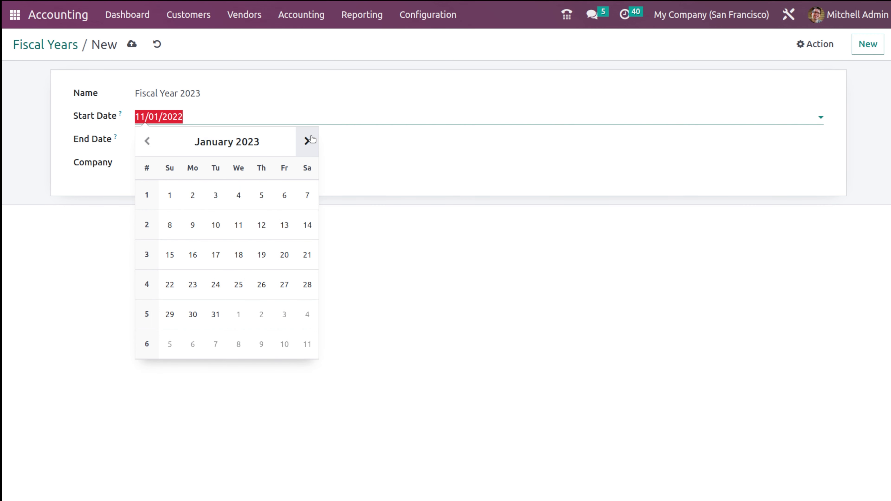
click(165, 199)
Set the fiscal year's end date to 12/30/2023.
click(157, 138)
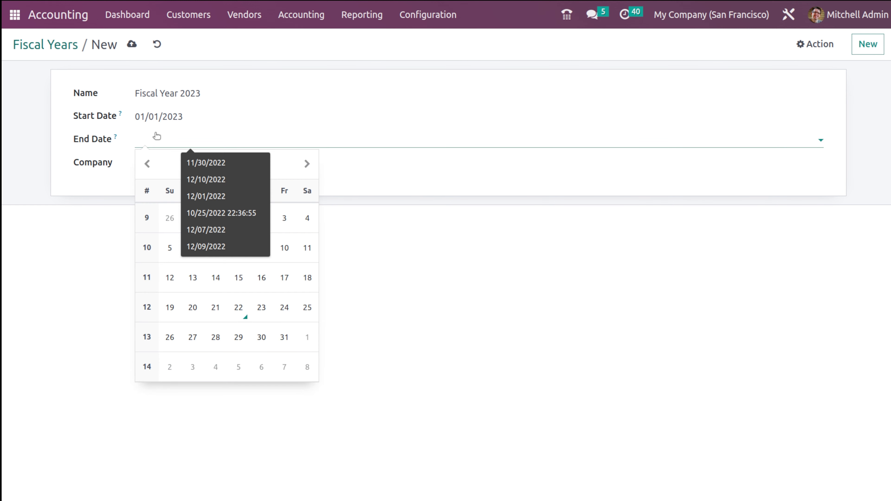
click(306, 164)
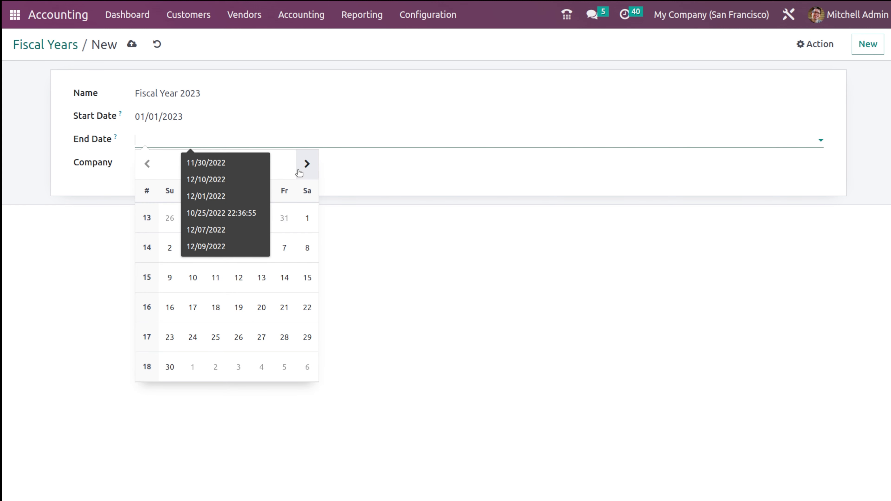
click(374, 276)
click(181, 143)
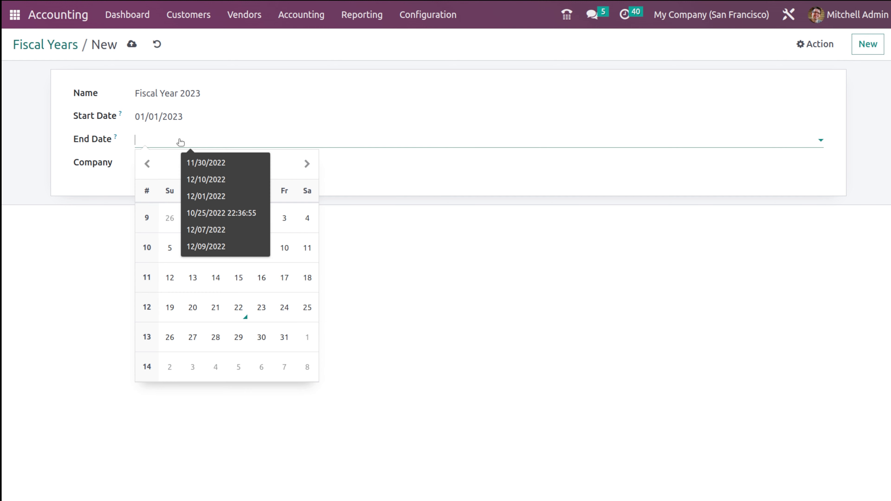
click(169, 247)
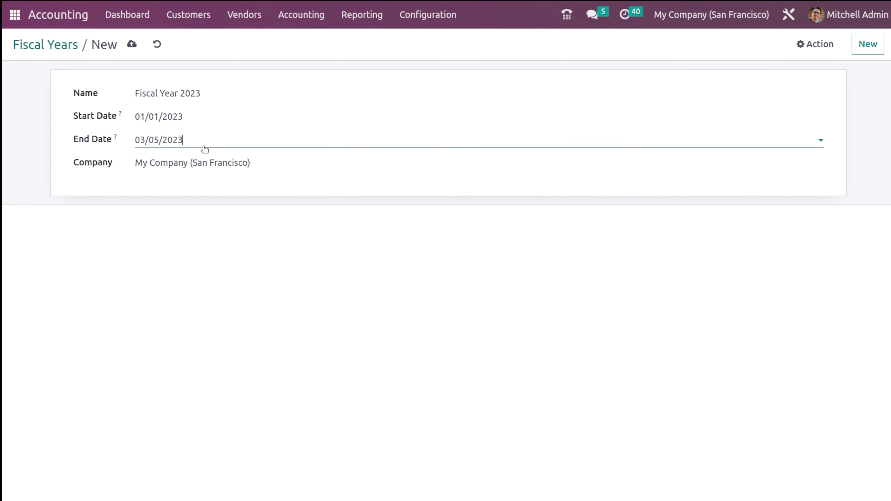
click(204, 148)
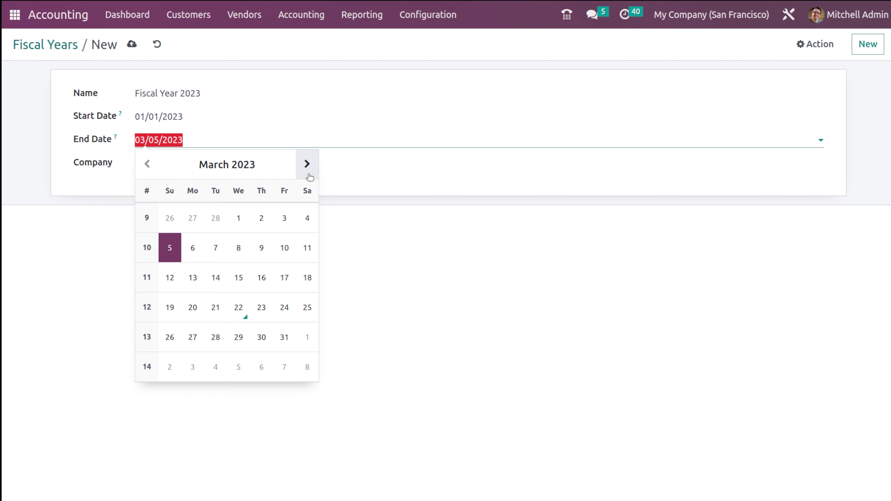
click(311, 175)
click(310, 174)
click(311, 174)
click(310, 174)
click(311, 174)
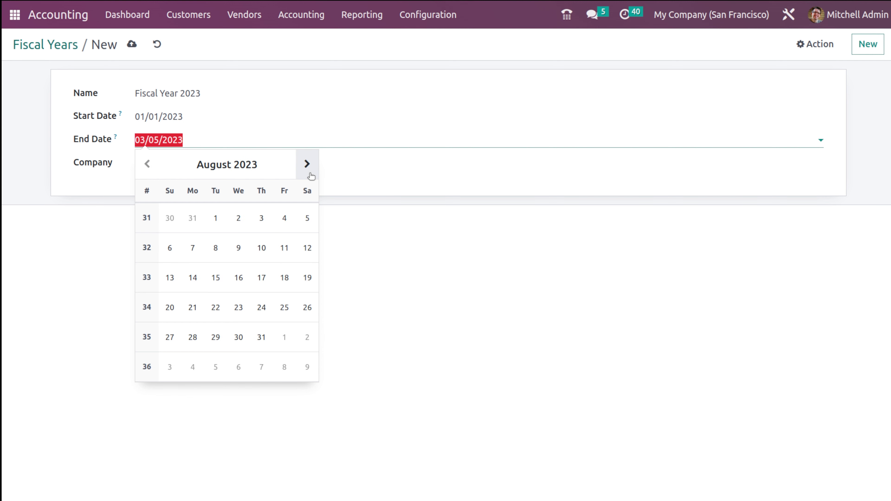
click(311, 174)
click(311, 174)
click(310, 175)
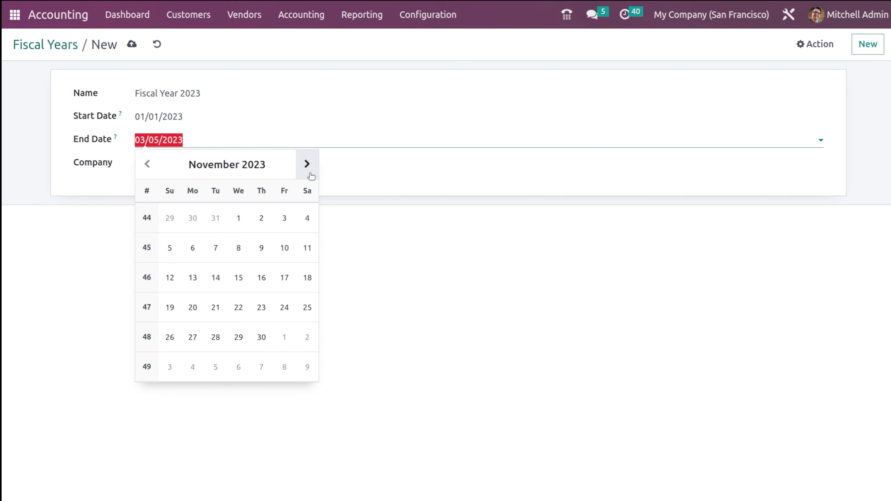
click(310, 174)
click(311, 174)
click(311, 175)
click(159, 177)
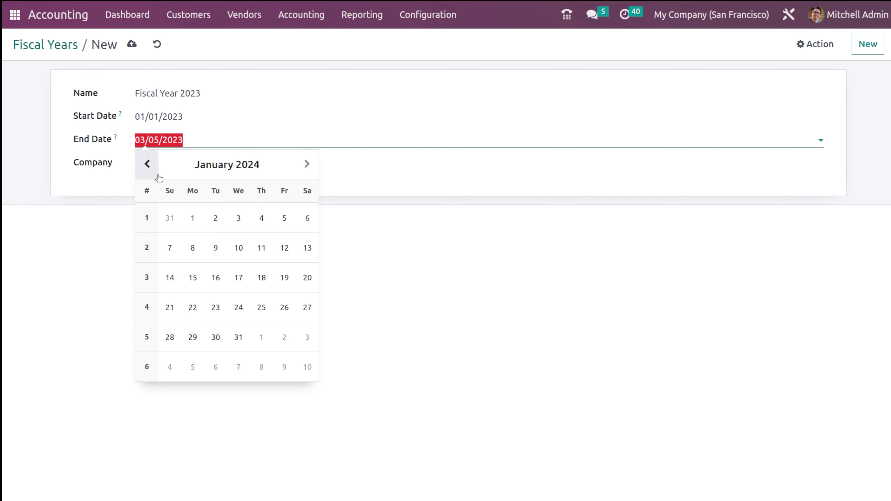
click(159, 177)
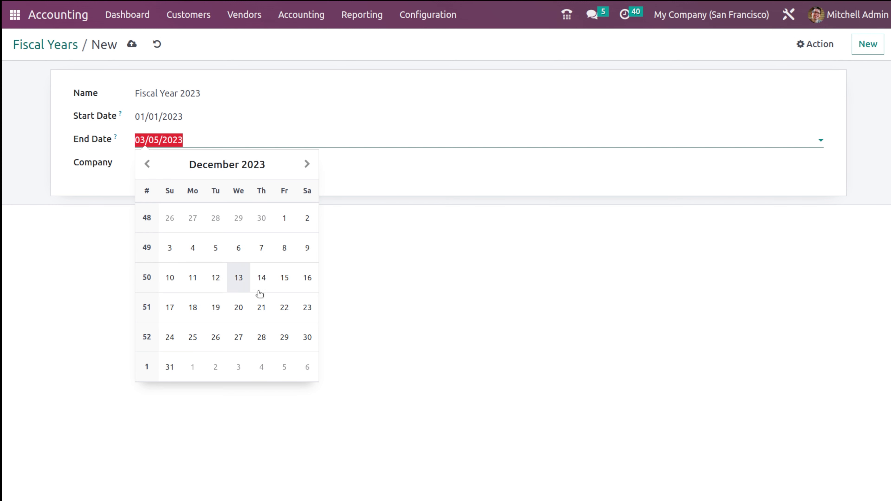
click(307, 337)
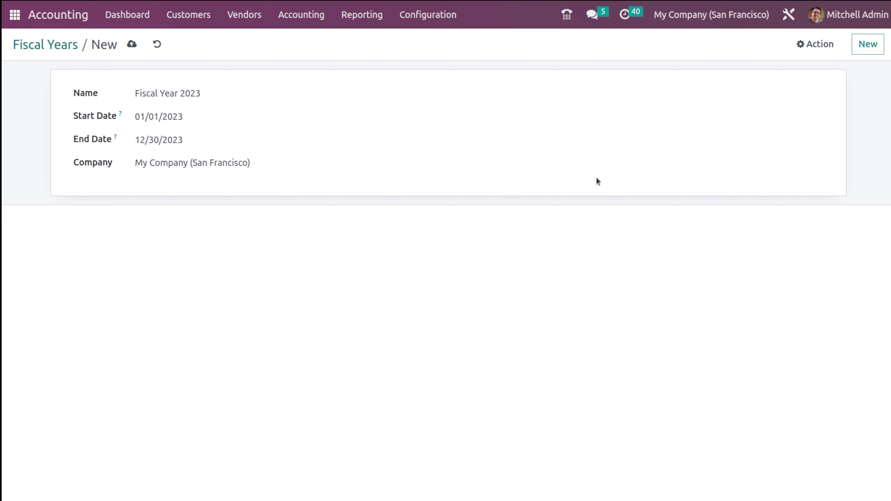
Keep My Company (San Francisco) as the company and save the fiscal year.
click(211, 162)
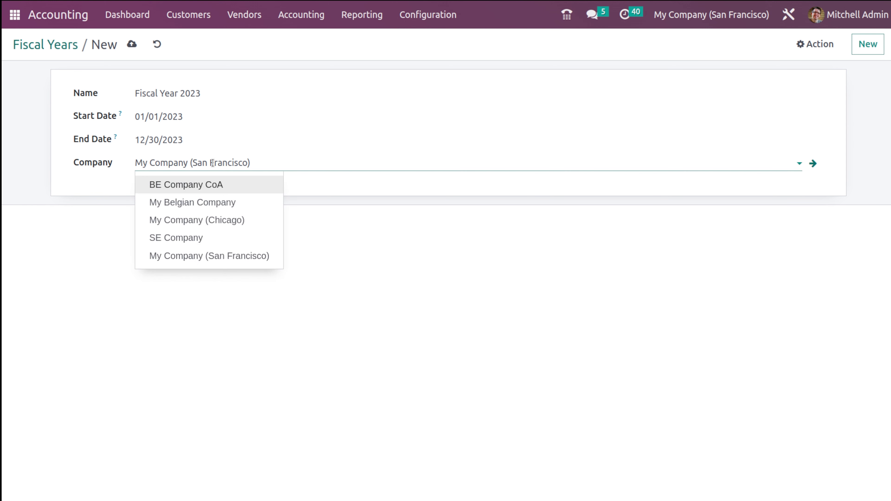
click(237, 303)
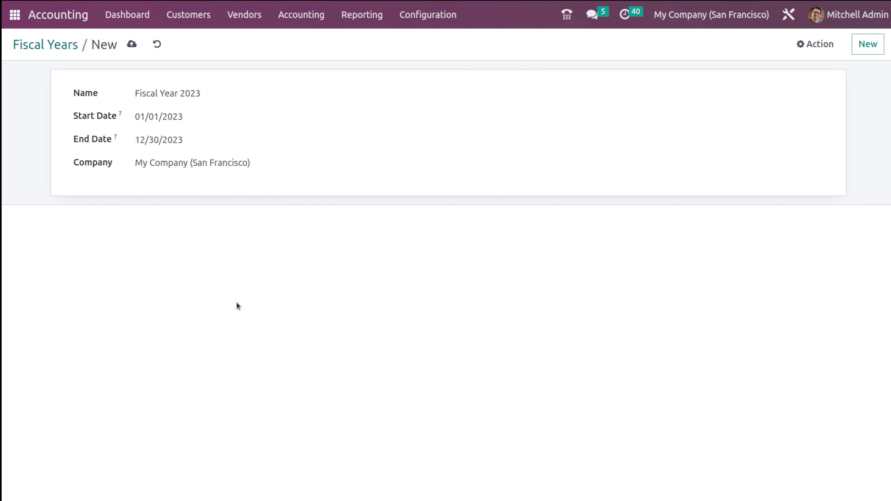
click(133, 44)
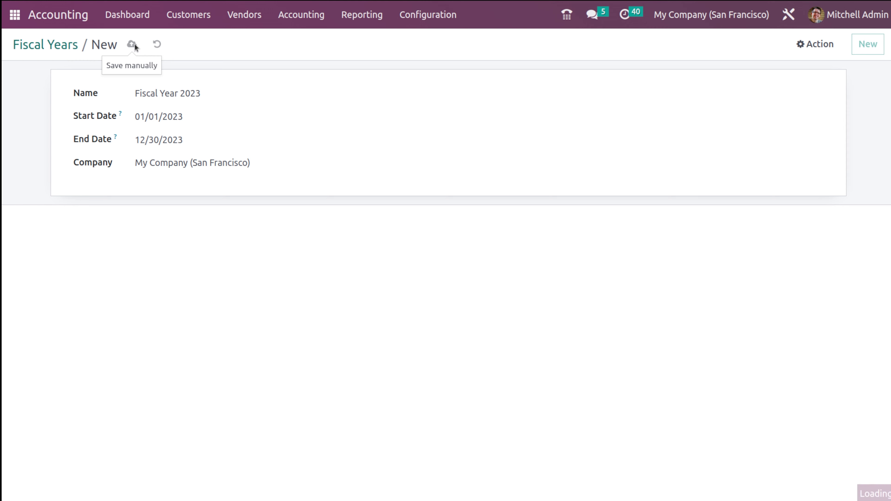
Return to Fiscal Years, open Fiscal Positions, and start a new fiscal position.
click(43, 48)
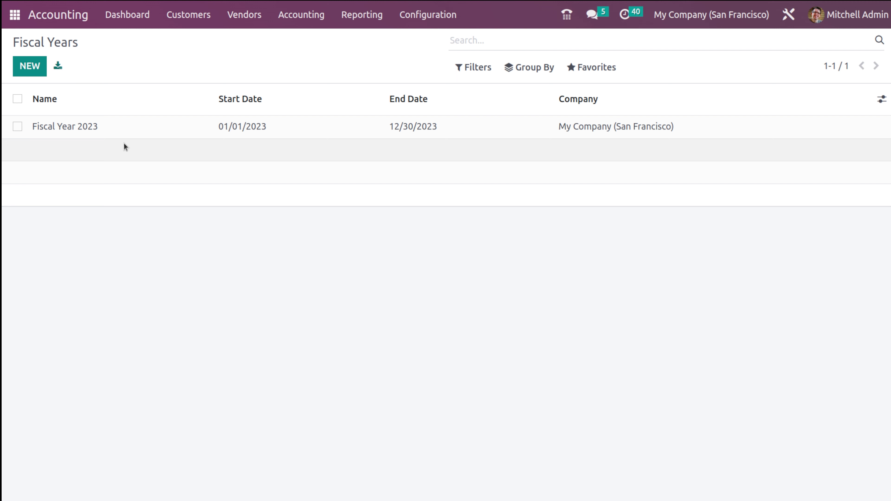
click(433, 27)
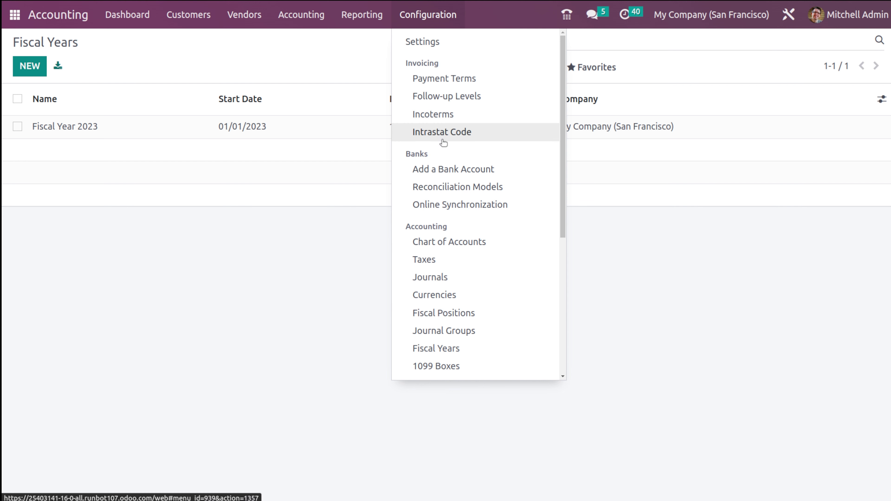
click(434, 313)
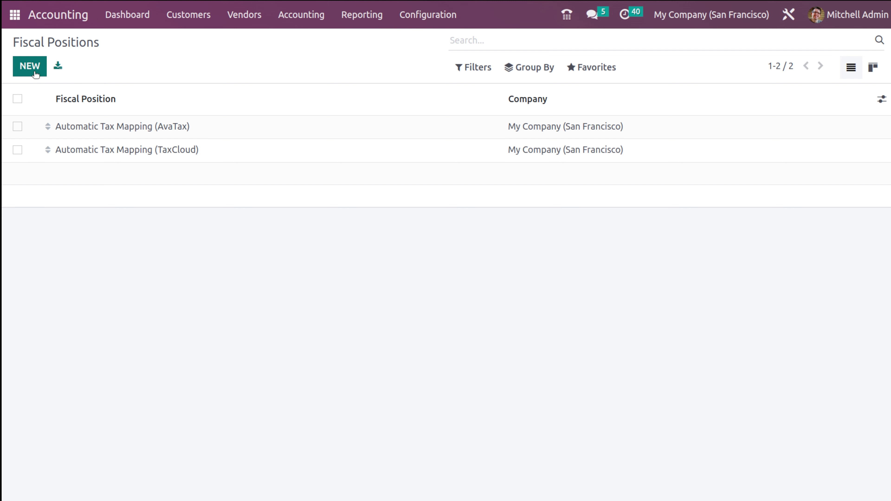
click(35, 73)
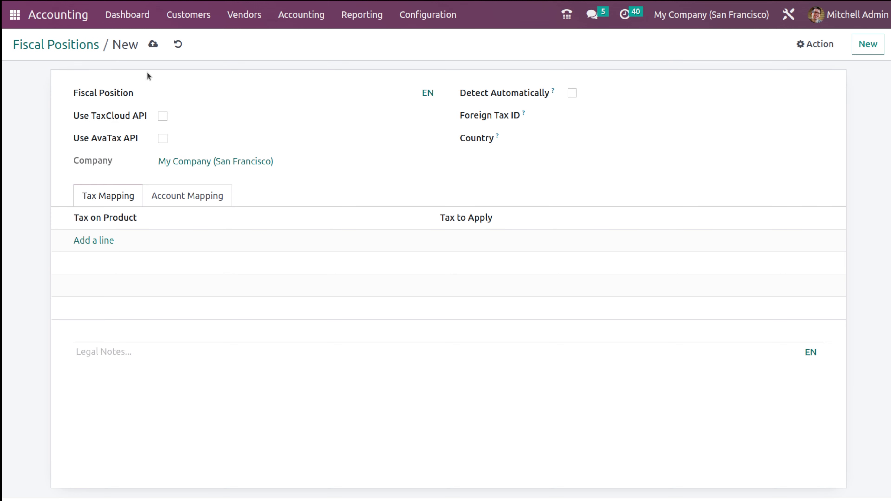
Enter 'US Fiscal Position' as the new fiscal position's name.
click(175, 93)
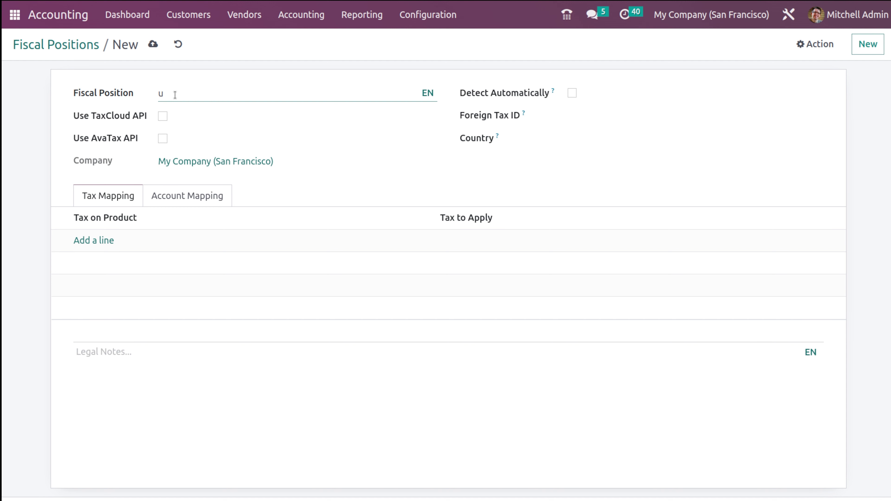
text(US Fiscal Position)
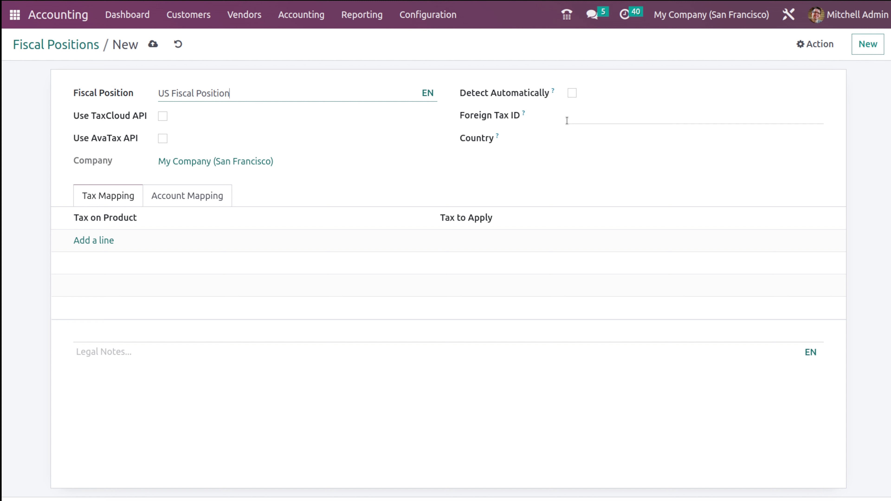
mouse_move(553, 90)
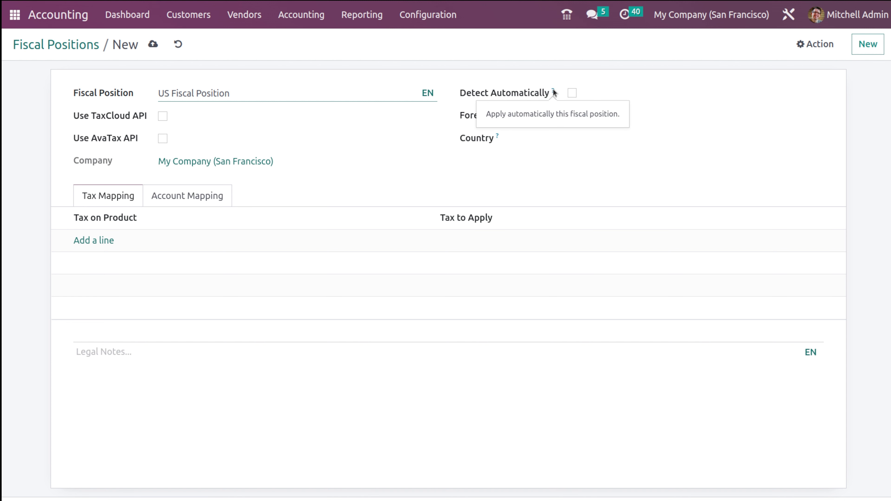
Turn on Detect Automatically and VAT required, with Foreign Tax ID 12221 and country group Europe.
click(573, 93)
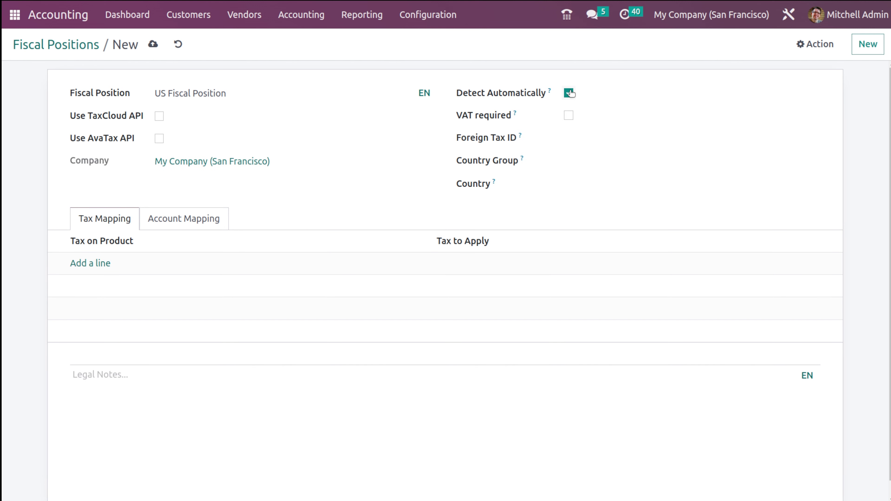
click(568, 117)
mouse_move(513, 116)
click(575, 139)
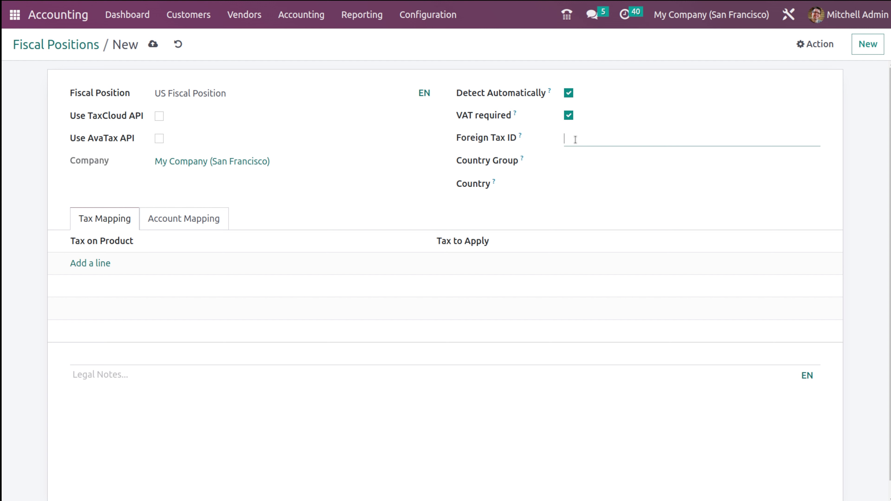
text(12221)
click(576, 161)
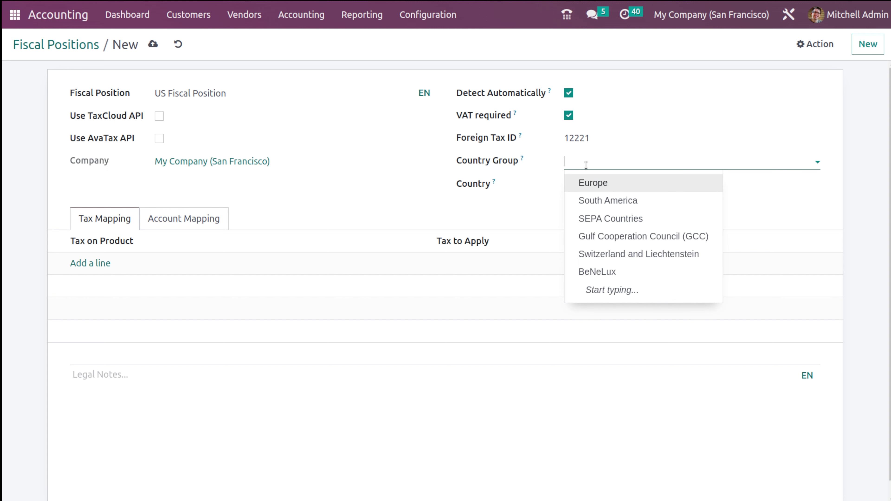
click(608, 197)
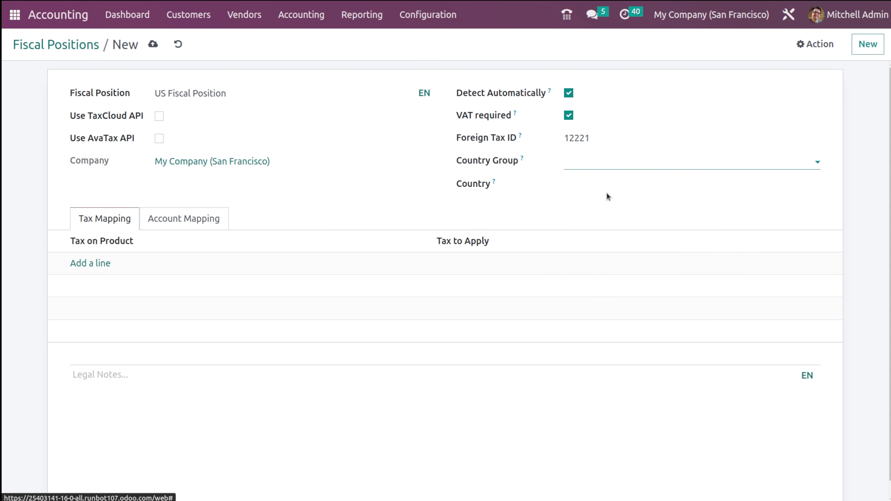
click(649, 162)
click(636, 182)
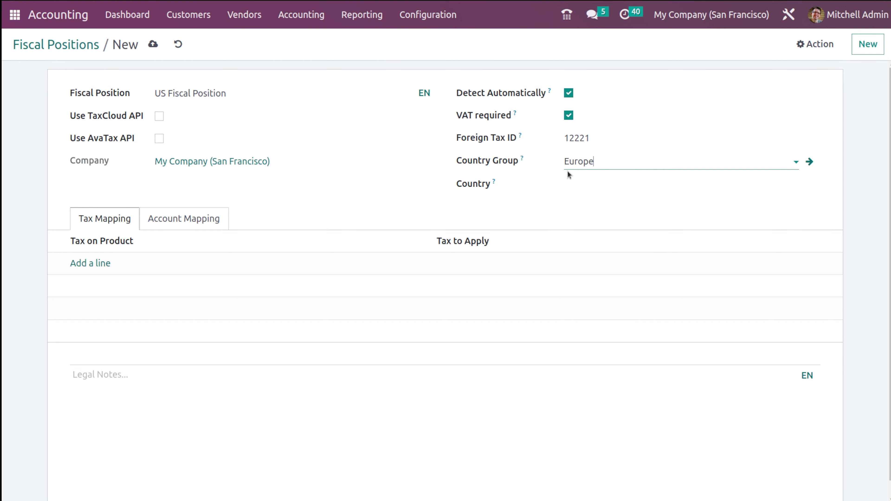
click(583, 182)
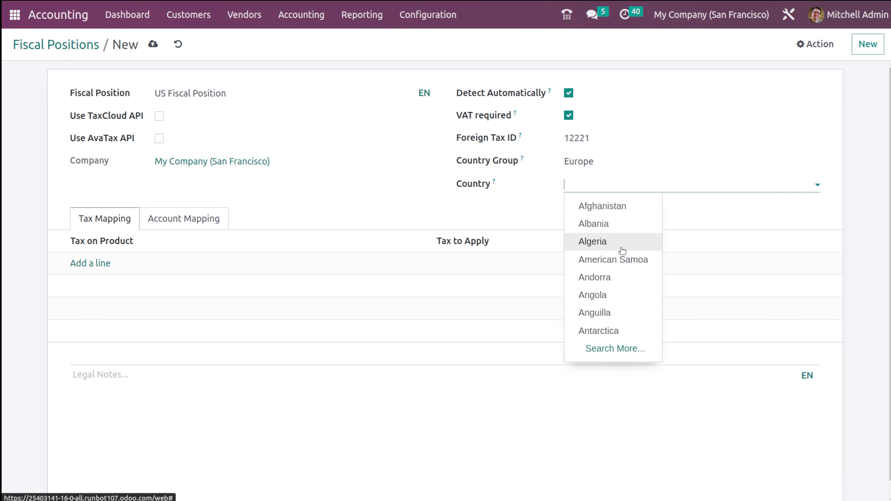
Set the country to British Indian Ocean Territory and the zip range to 1–1000.
text(b)
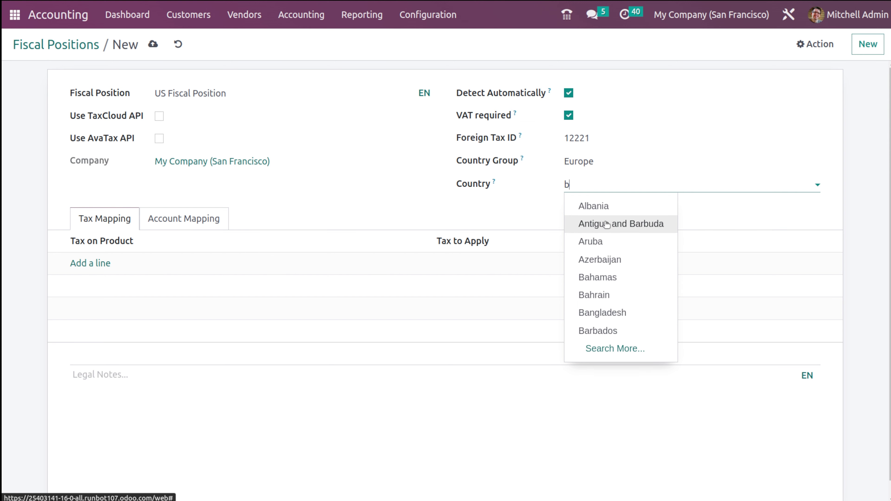
text(r)
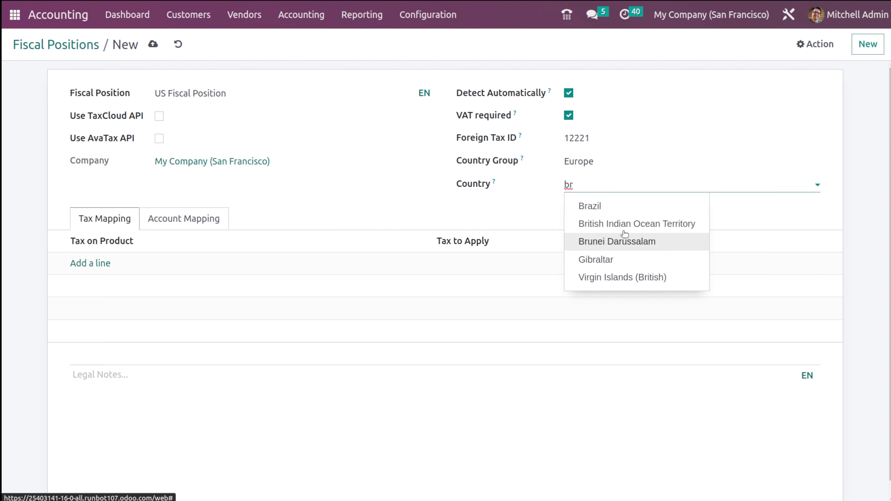
click(625, 224)
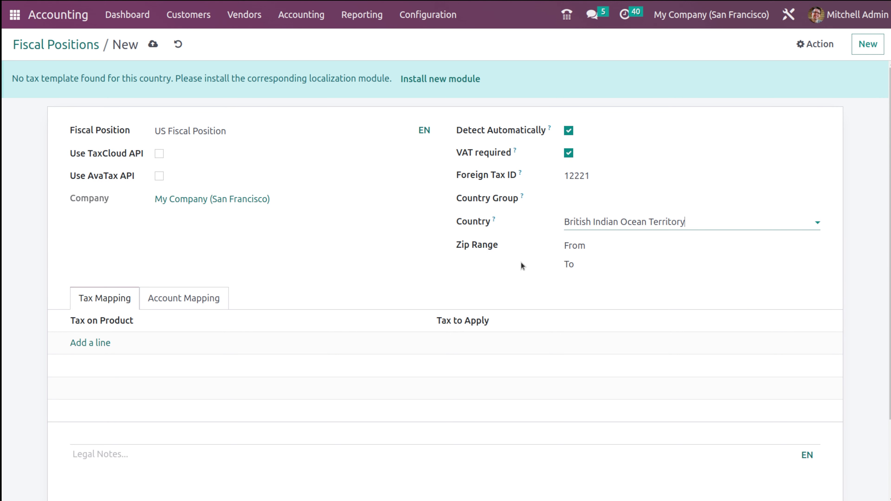
click(644, 245)
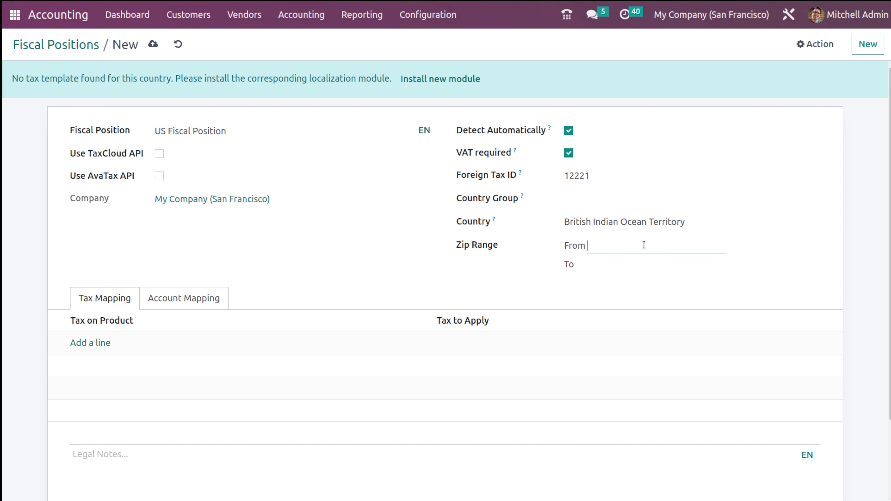
text(1)
click(596, 266)
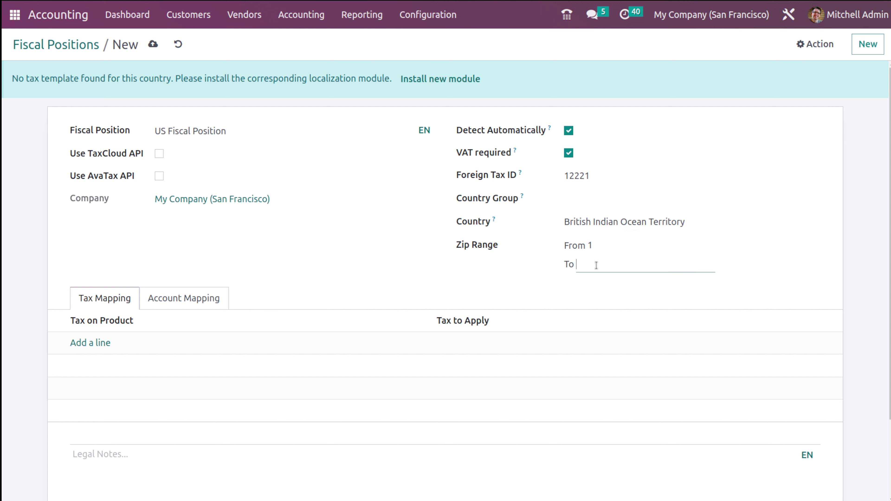
text(1000)
click(364, 279)
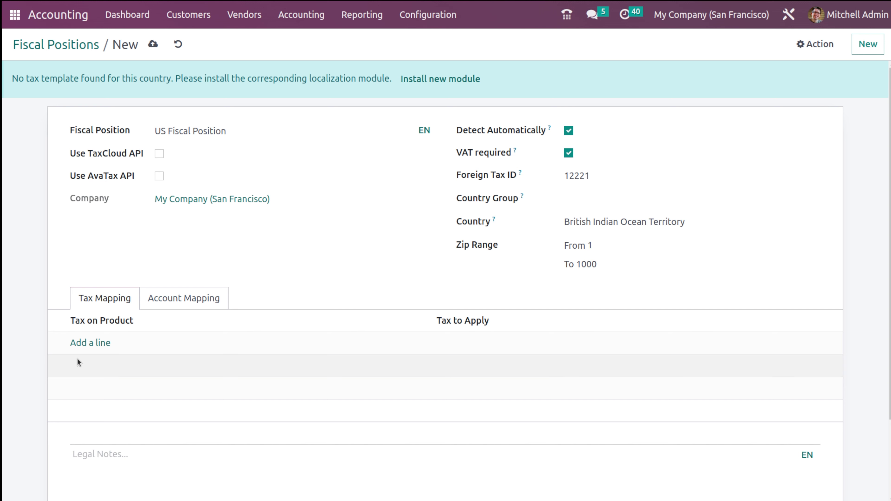
Leave an empty Tax Mapping line, then view the empty Account Mapping tab.
click(82, 343)
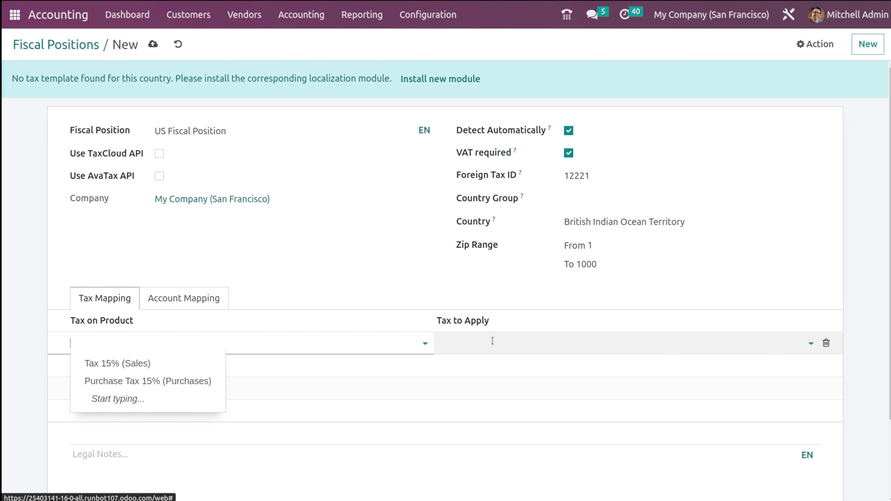
click(567, 346)
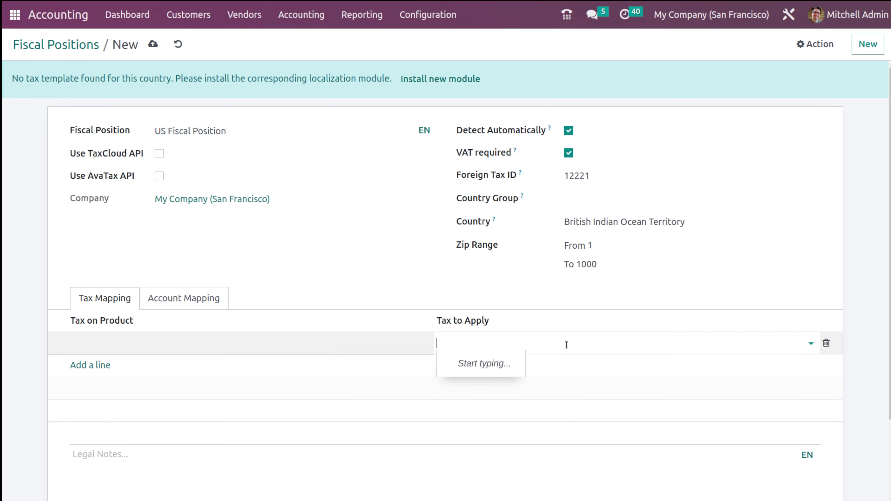
click(566, 345)
click(310, 295)
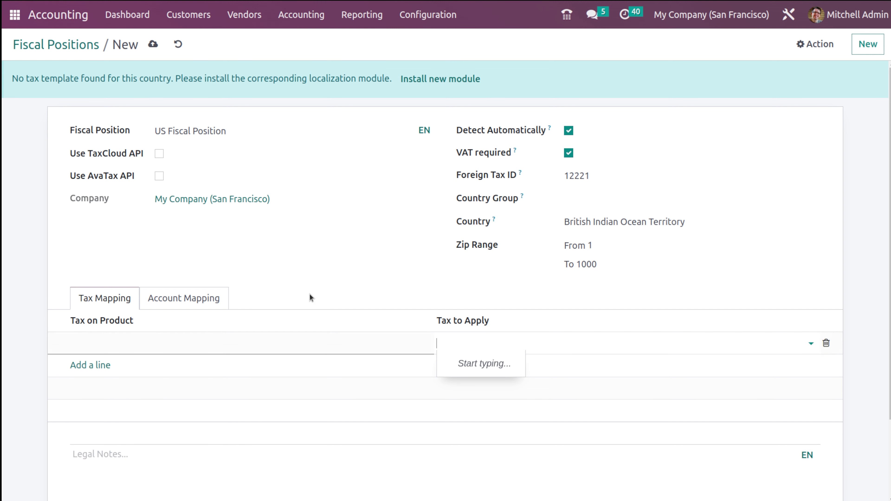
click(185, 297)
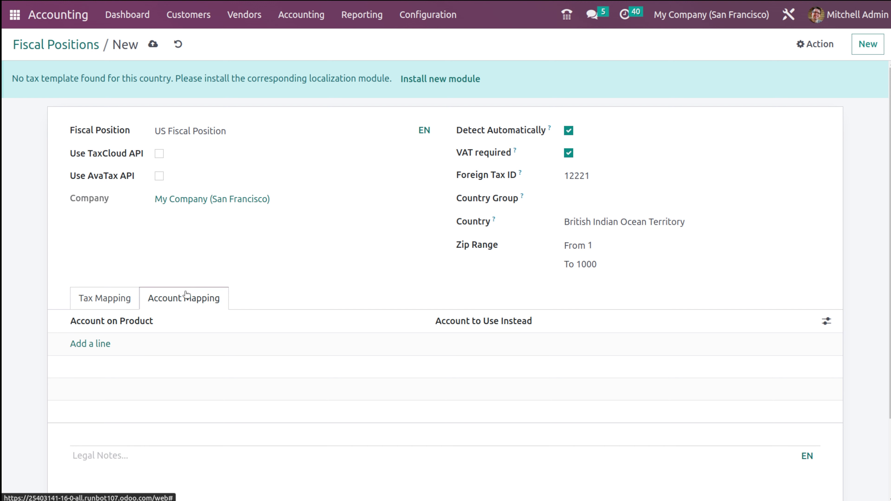
click(100, 343)
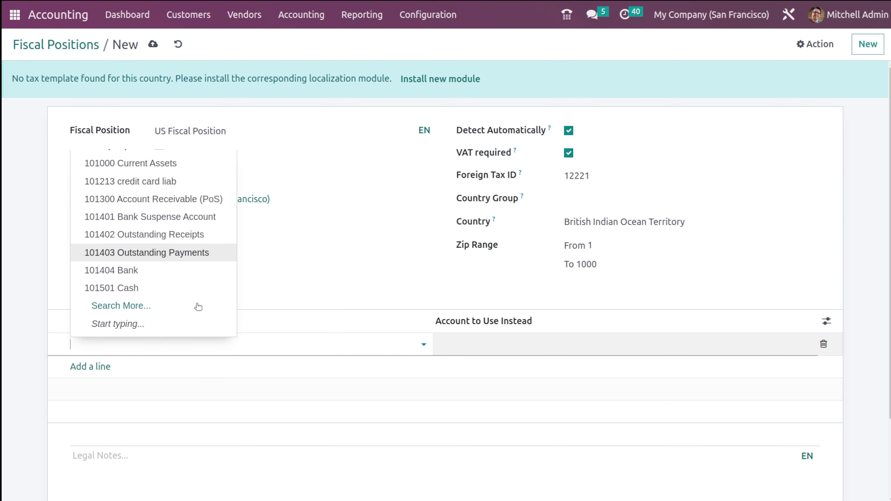
click(319, 279)
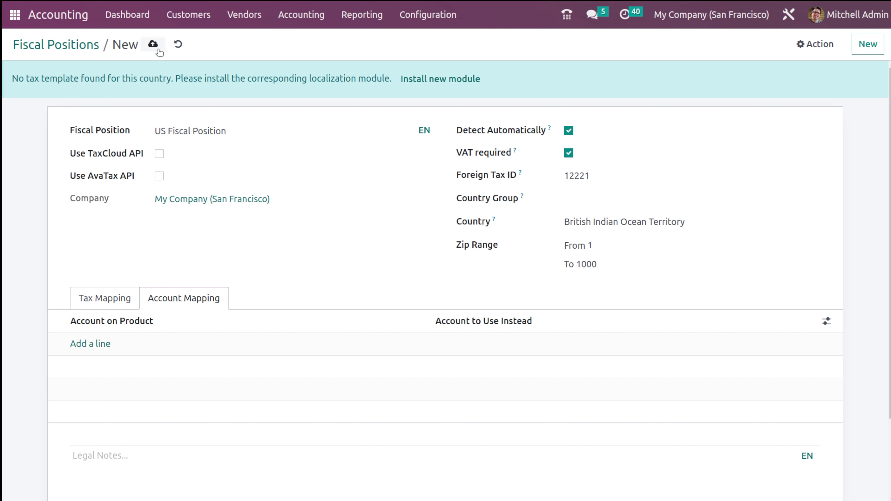
Save the US Fiscal Position and go back to the Fiscal Positions list.
click(153, 44)
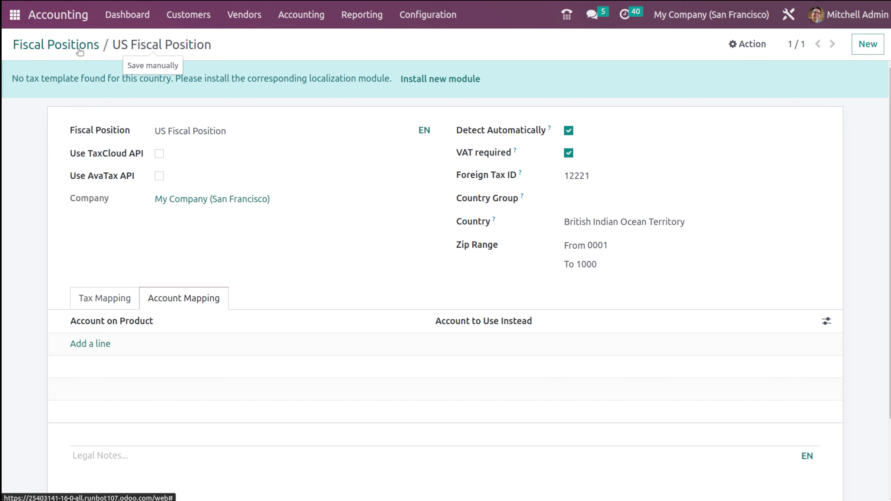
click(48, 44)
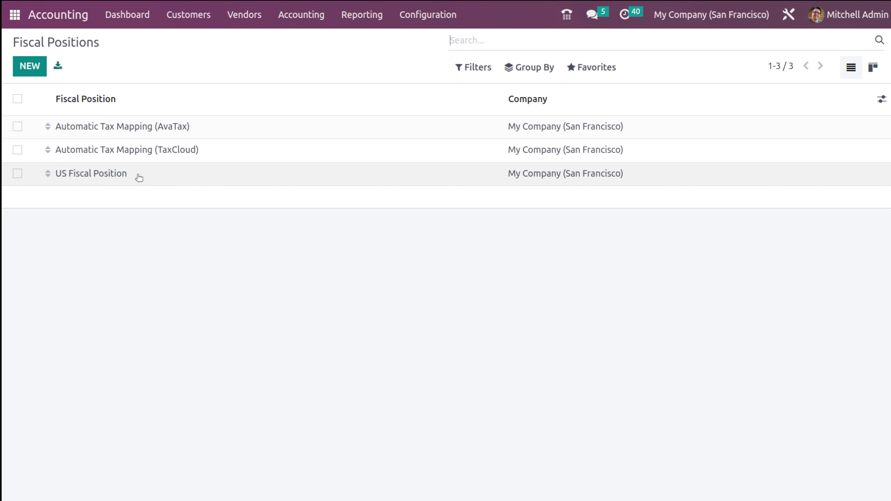